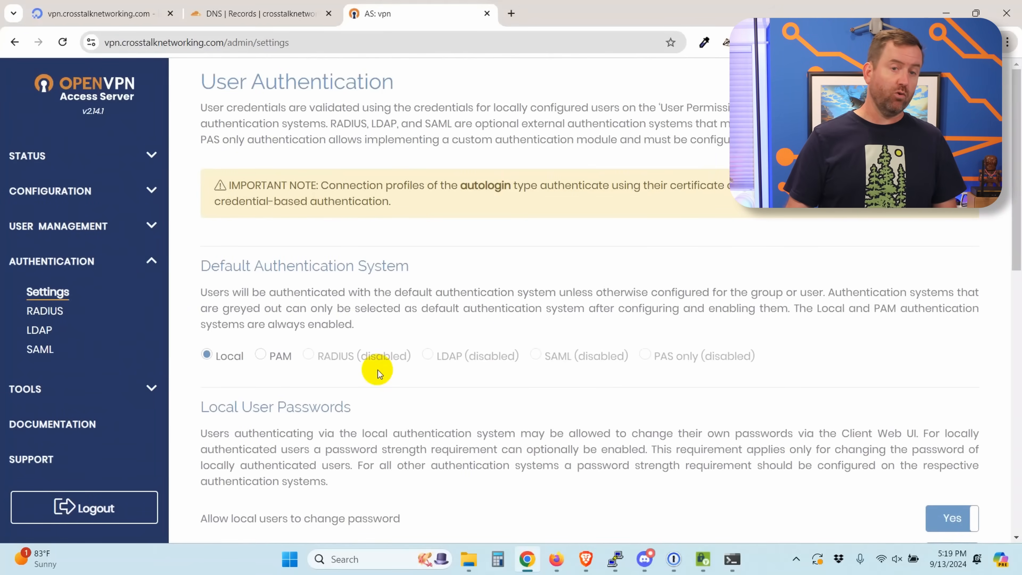
- Review the RADIUS and SAML authentication pages
left_click(46, 312)
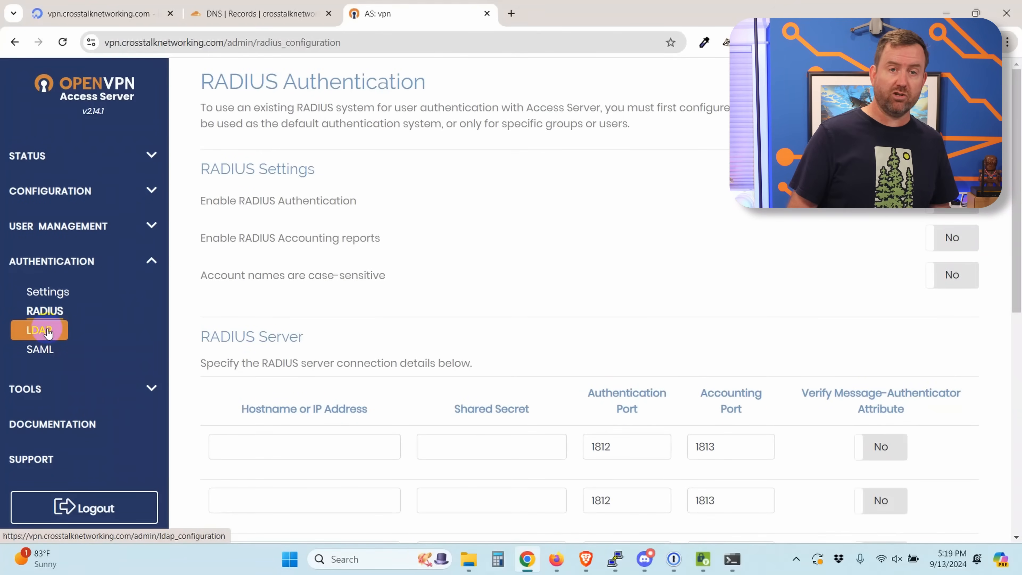
left_click(40, 354)
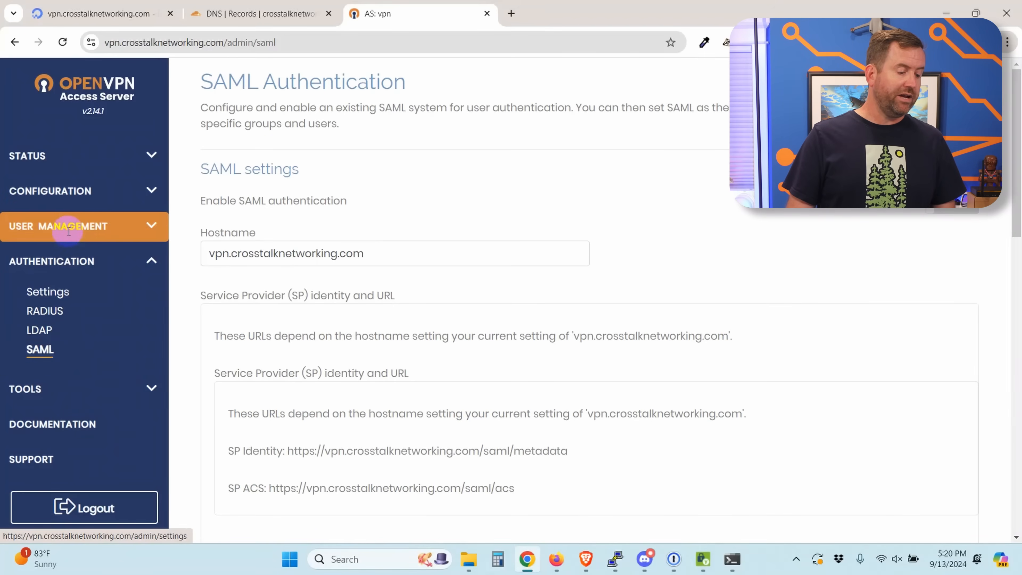
- Enter a new user named user1 in User Permissions and allow auto-login for it
left_click(80, 226)
left_click(69, 267)
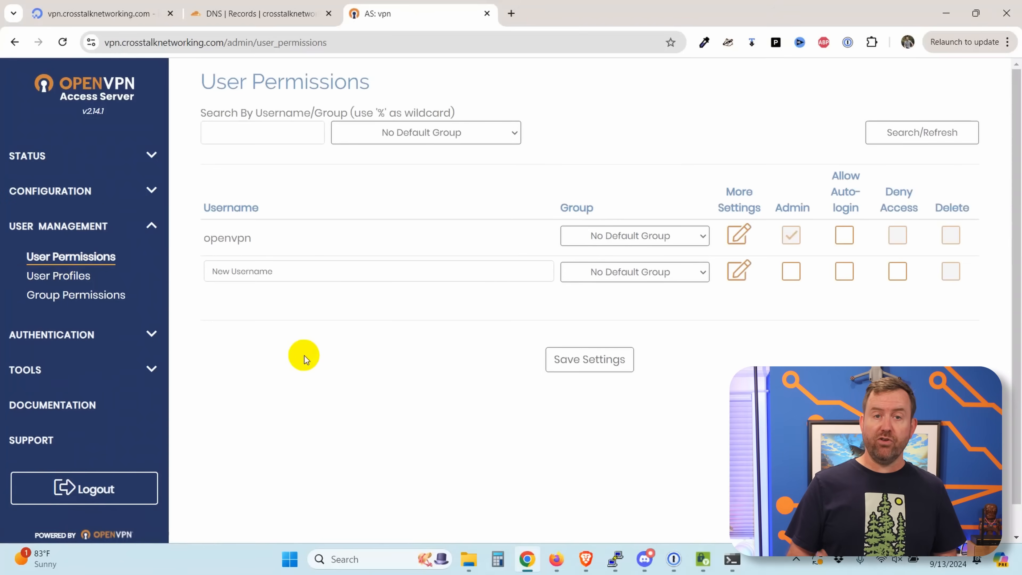
left_click(313, 271)
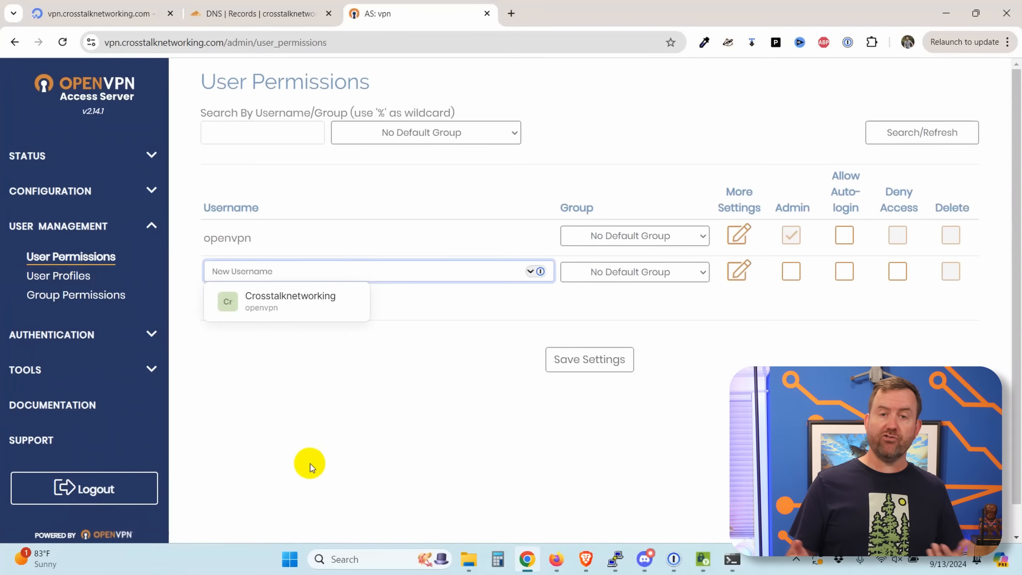
type("user1")
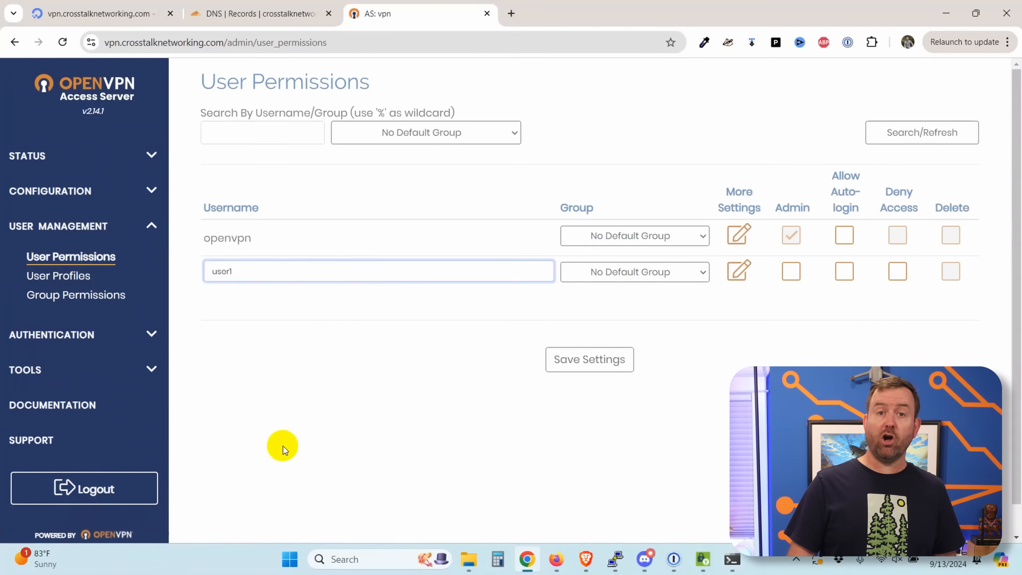
left_click(843, 277)
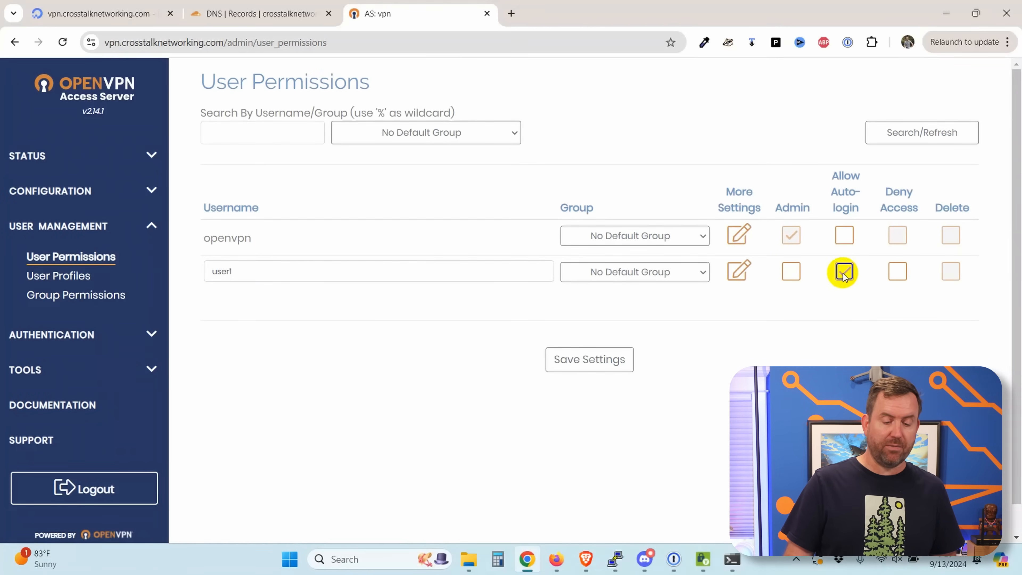
- Set the local password in user1's additional settings
left_click(742, 277)
left_click(638, 366)
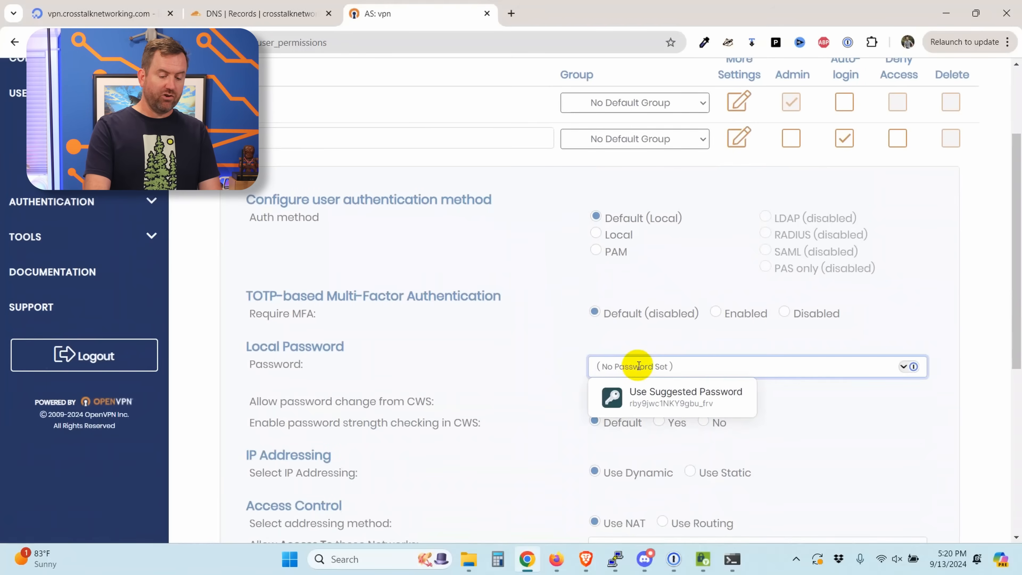
type("•")
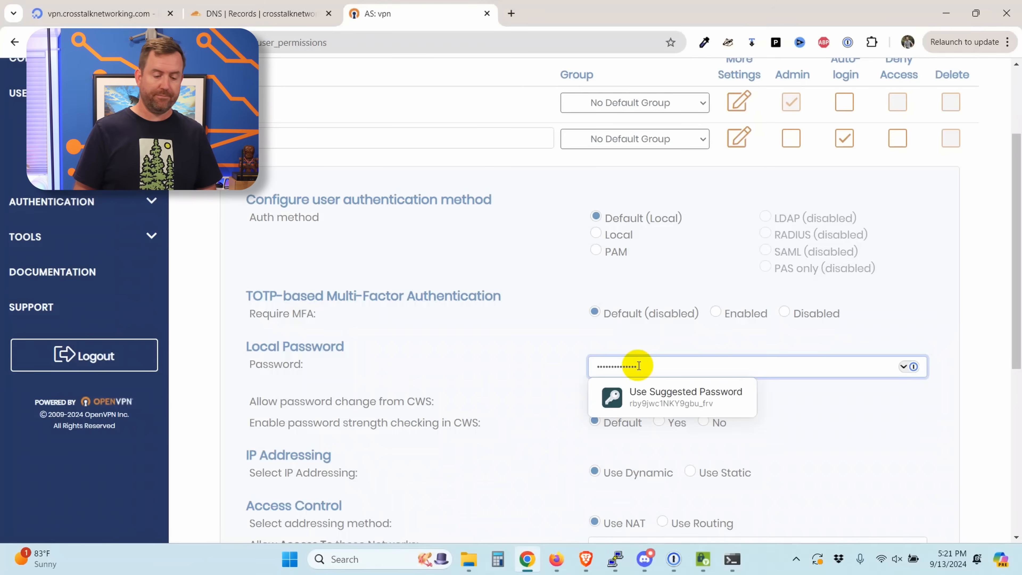
left_click(545, 411)
- Save the new user1 account and apply the change to the running server
scroll(545, 411, "down", 1)
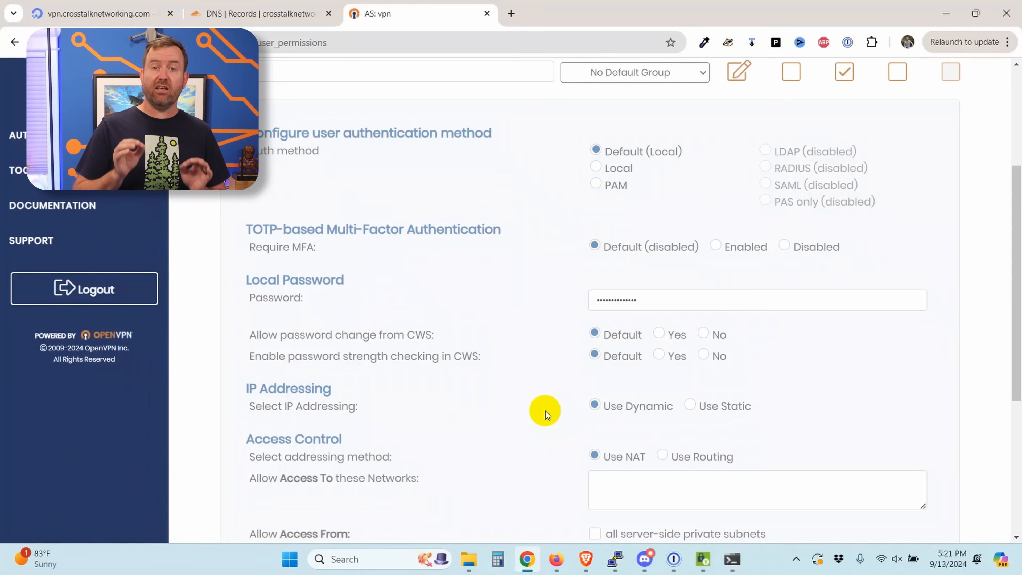
scroll(539, 415, "down", 4)
left_click(601, 508)
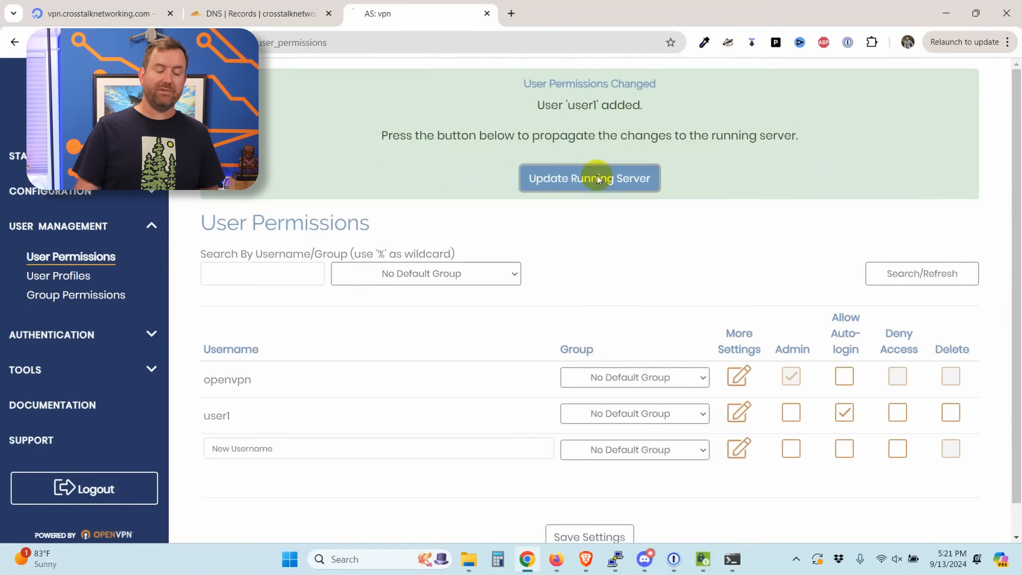
left_click(597, 178)
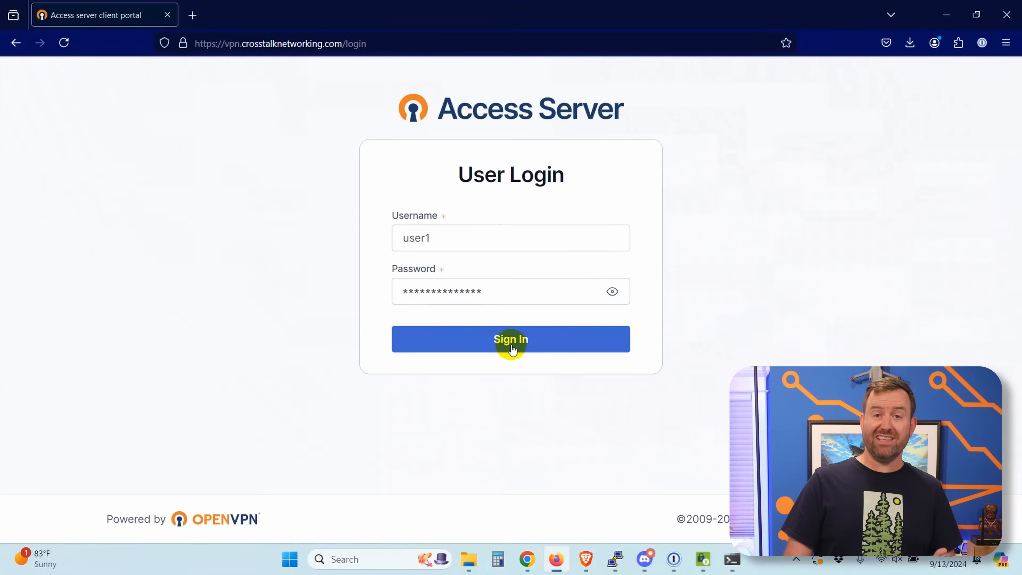
- In Firefox, sign in to the Access Server client portal as user1 and finish installing OpenVPN Connect
left_click(511, 348)
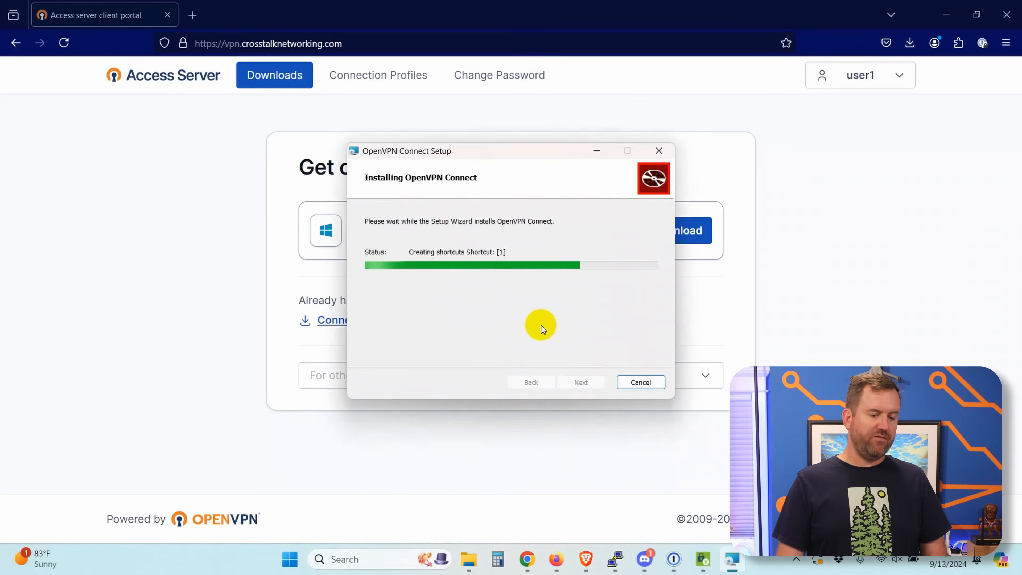
left_click(550, 311)
left_click(580, 384)
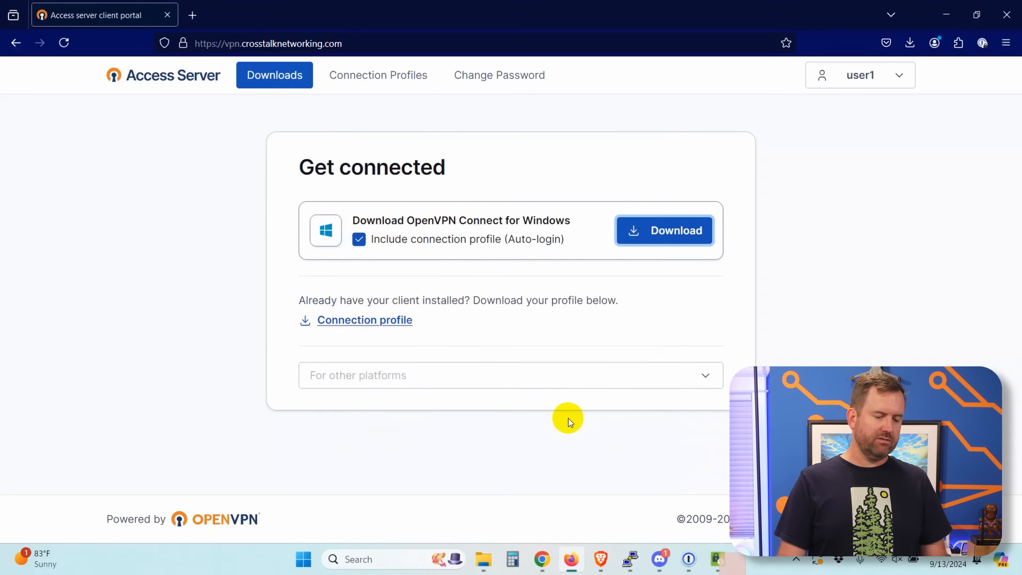
- Connect the bundled user1 profile in OpenVPN Connect
left_click(516, 448)
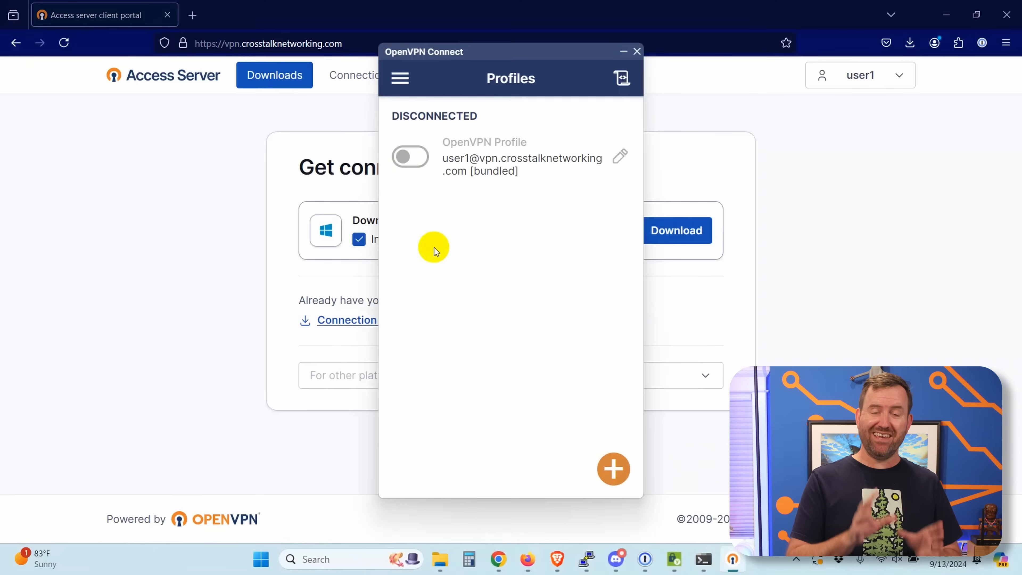
left_click_drag(447, 50, 464, 64)
left_click(425, 176)
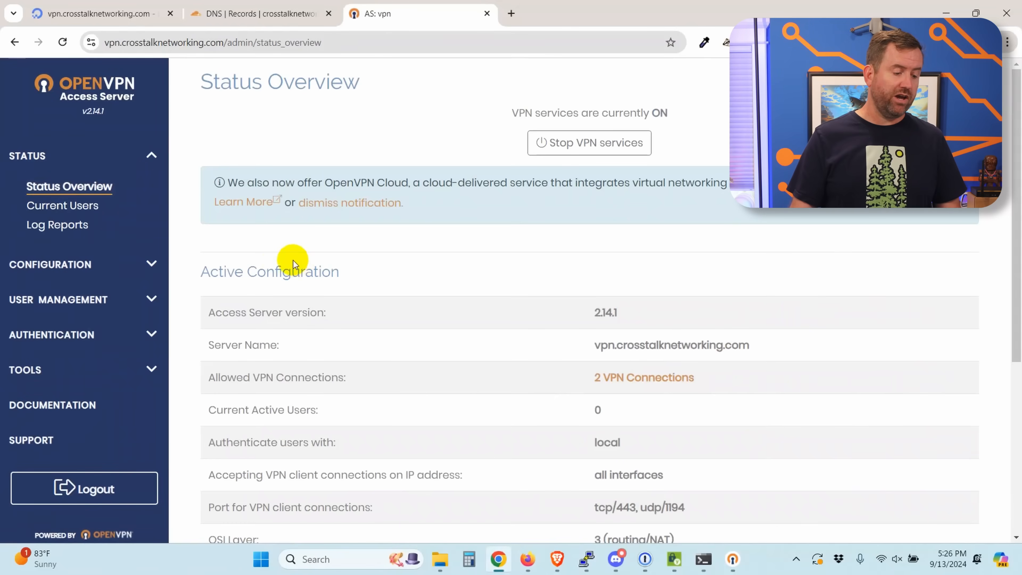
- In the Chrome admin console's VPN Settings, set the static IP address network to 172.27.240.0 with 20 netmask bits
left_click(46, 268)
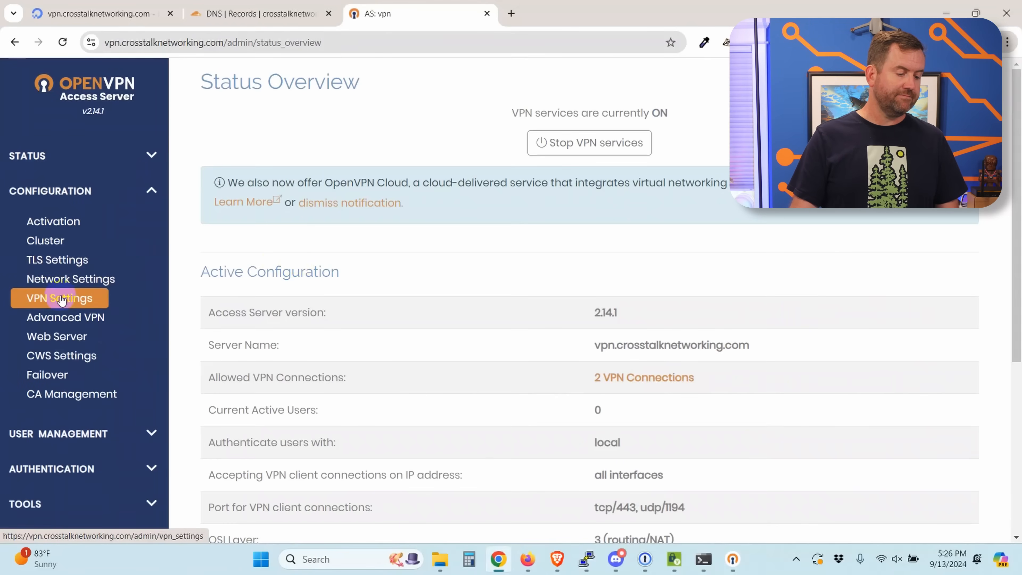
left_click(66, 298)
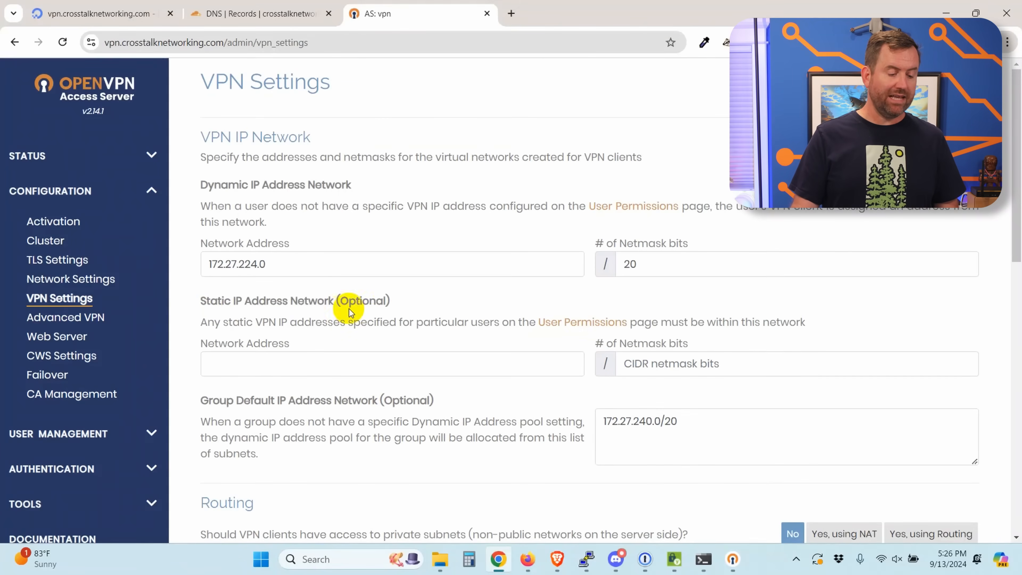
left_click(327, 362)
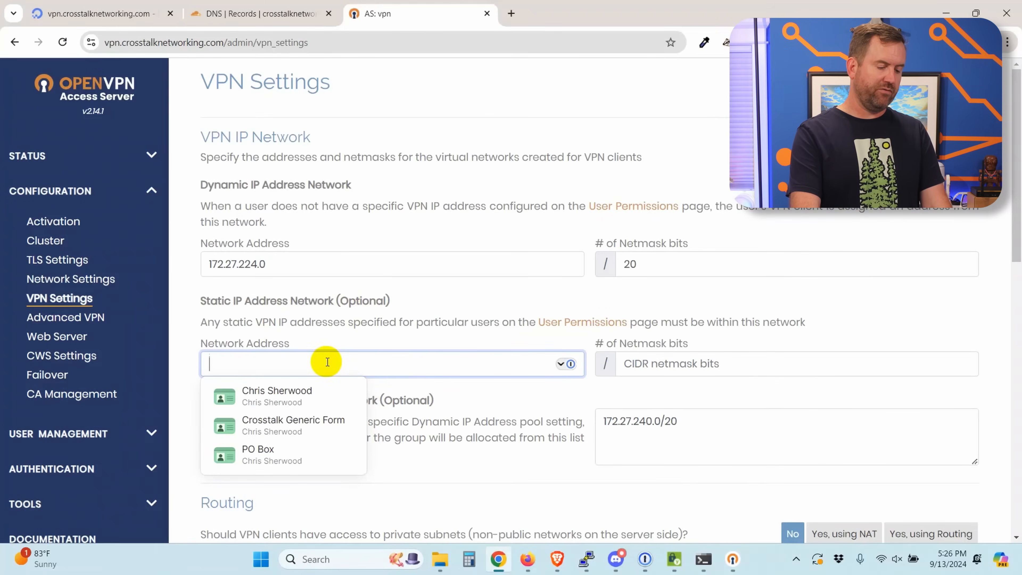
type("172.27.240.0")
key("Tab")
type("20")
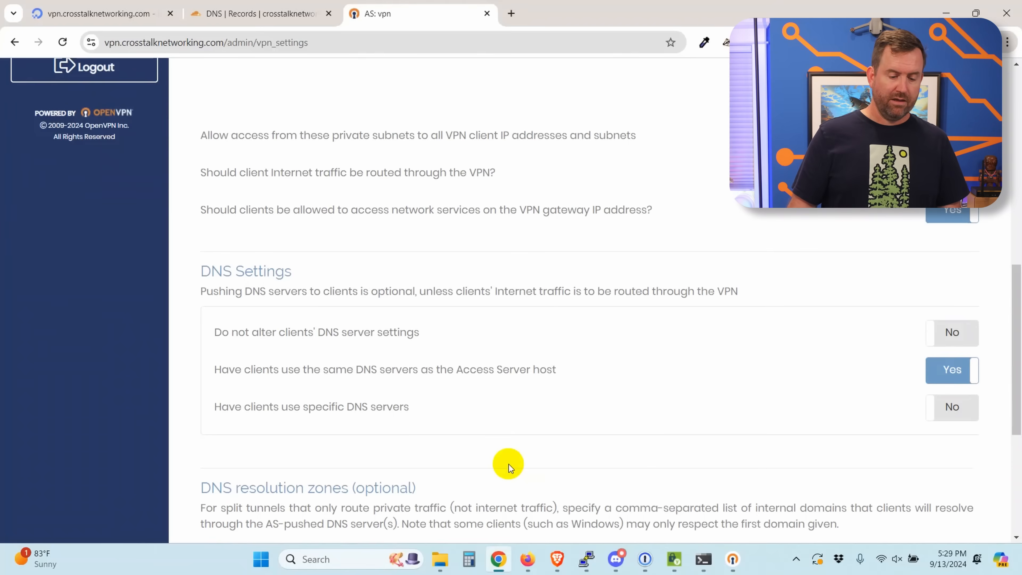
- Save the VPN settings and apply them to the running server
scroll(509, 465, "down", 5)
left_click(586, 519)
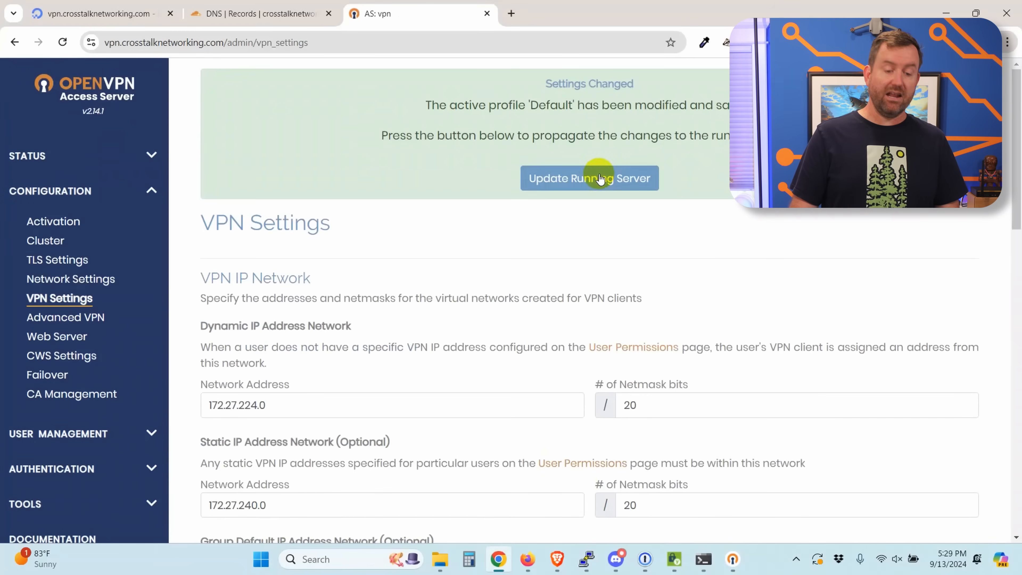
left_click(599, 177)
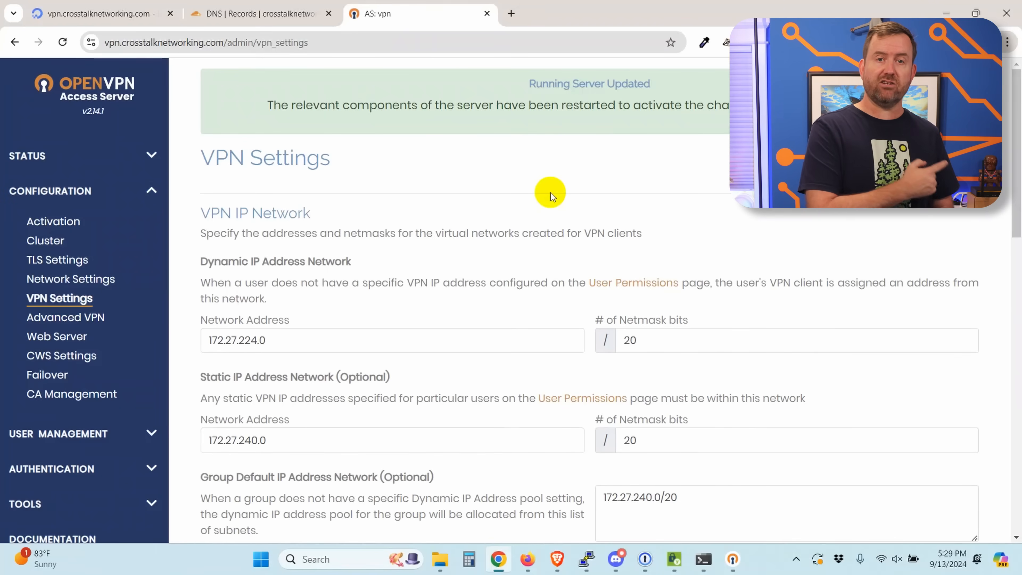
- Enter another new user named slateax in User Permissions and allow auto-login for it
left_click(137, 433)
left_click(101, 261)
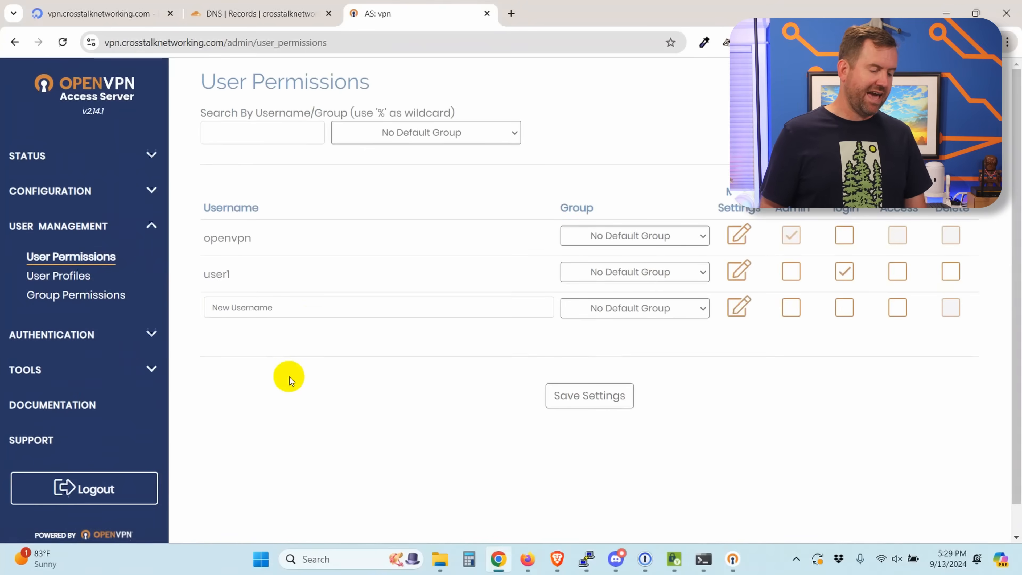
left_click(310, 313)
type("slateax")
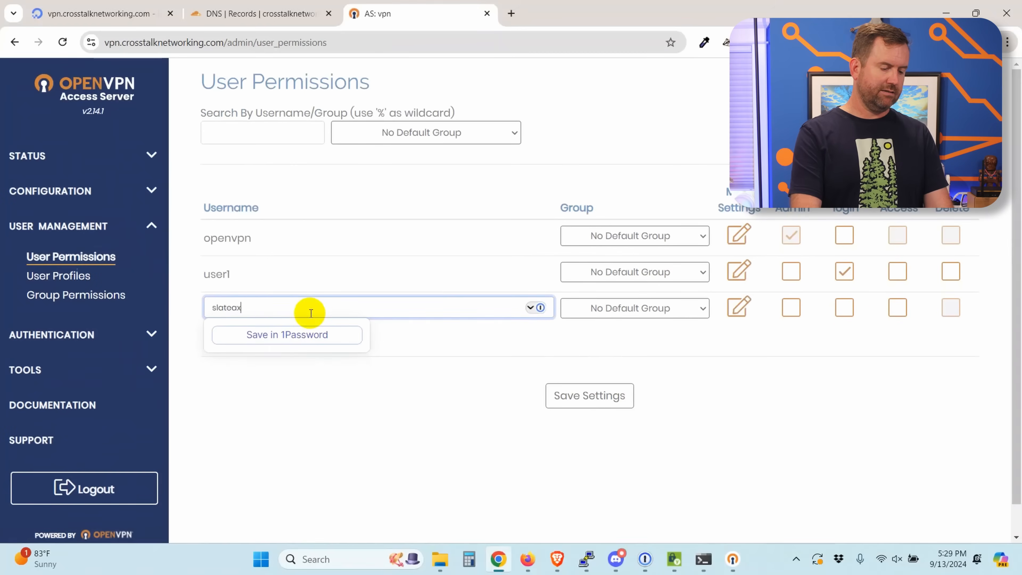
left_click(845, 309)
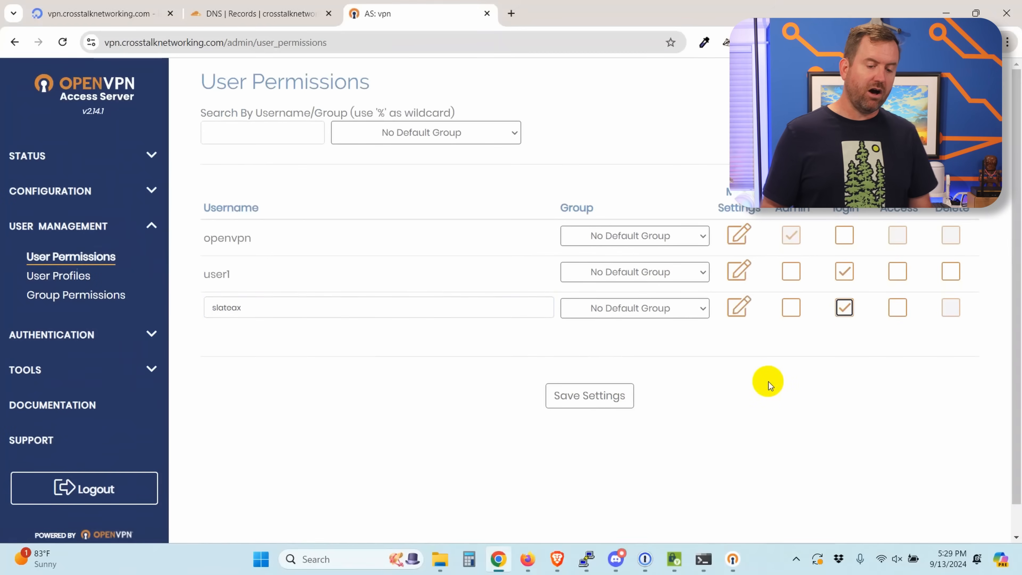
- Enter slateax's local password and assign the user the static VPN IP address 172.27.240.22
left_click(740, 310)
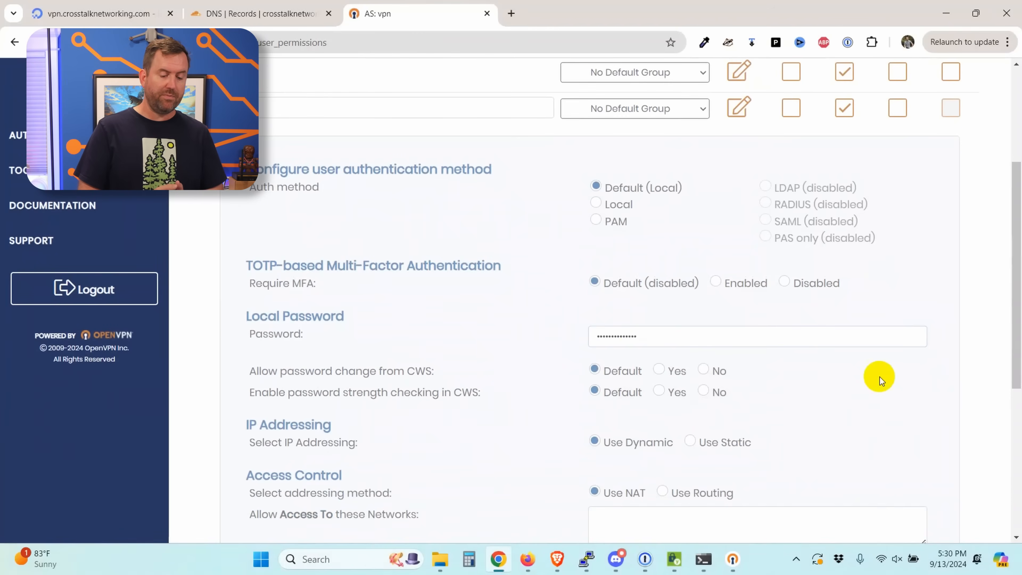
scroll(563, 395, "down", 1)
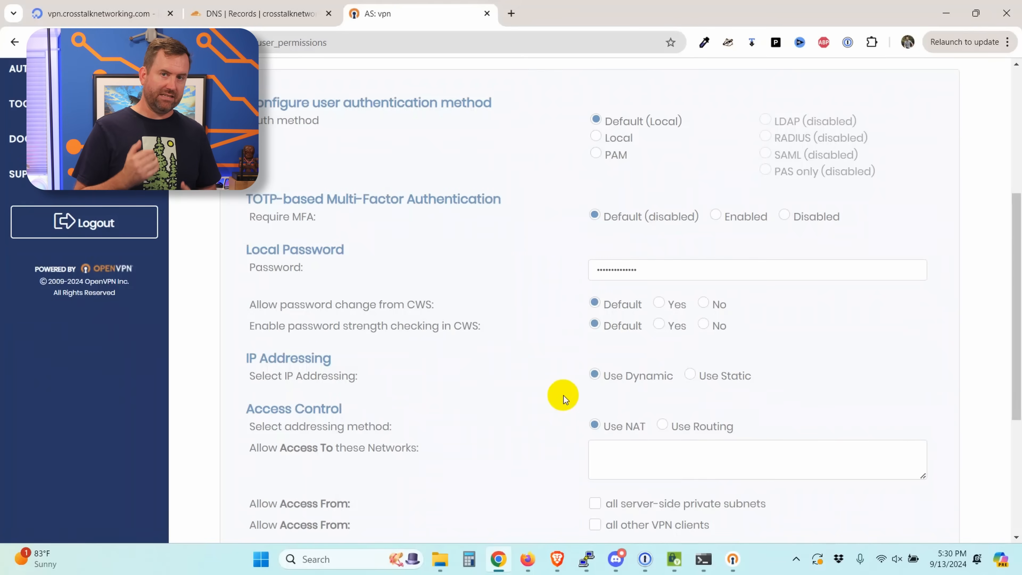
left_click(691, 375)
left_click(636, 411)
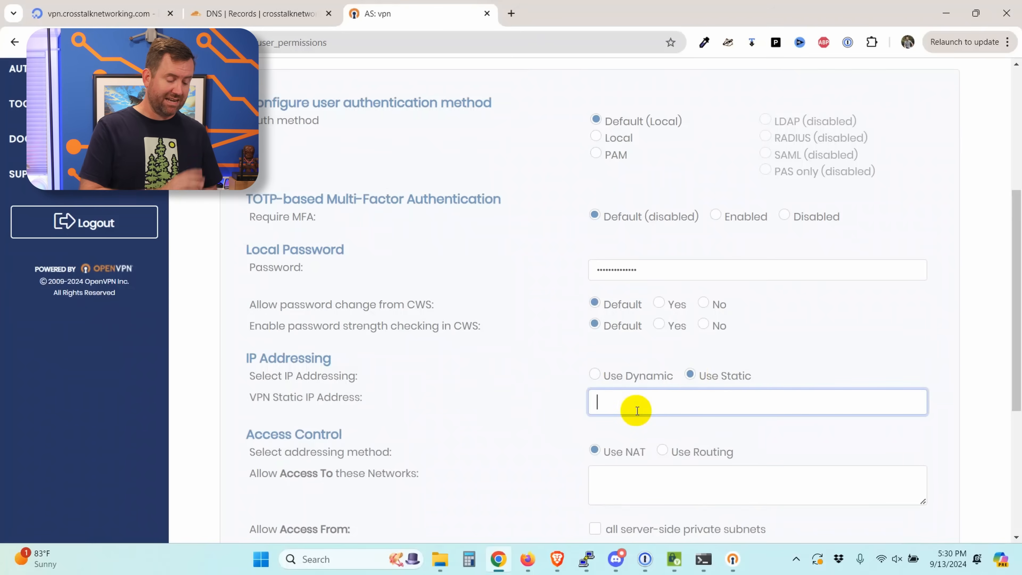
type("172.")
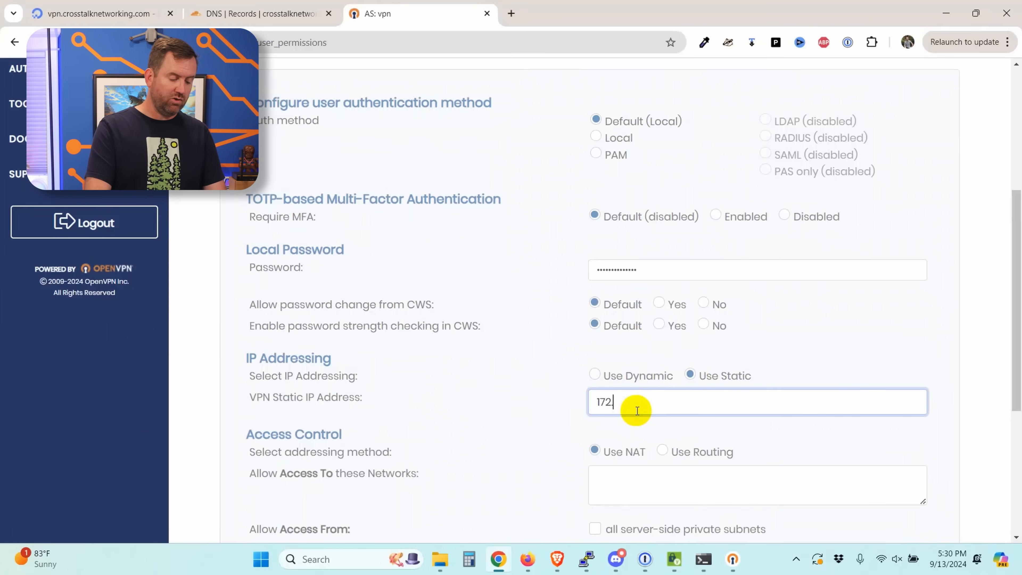
type("27.240")
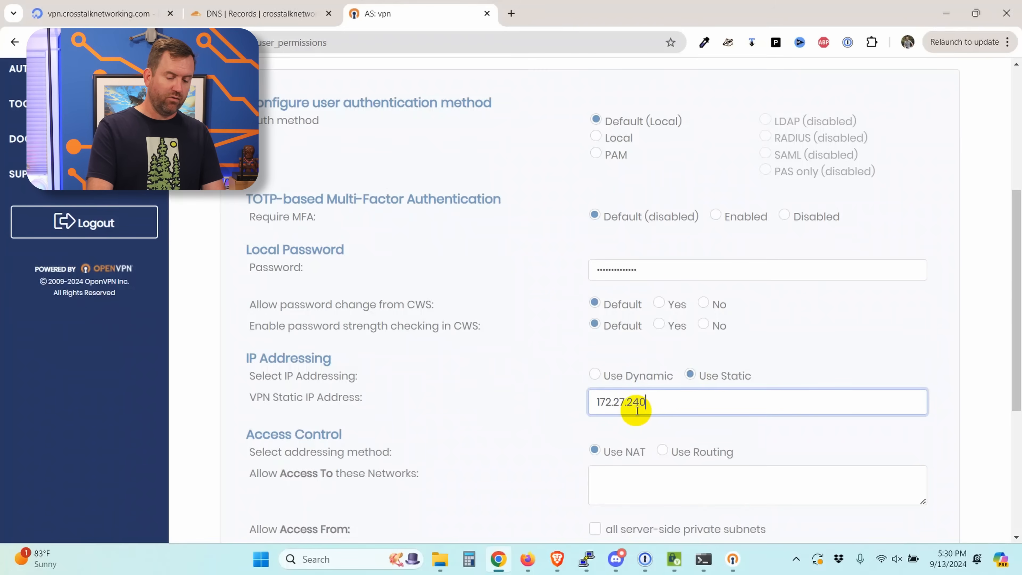
type(".22")
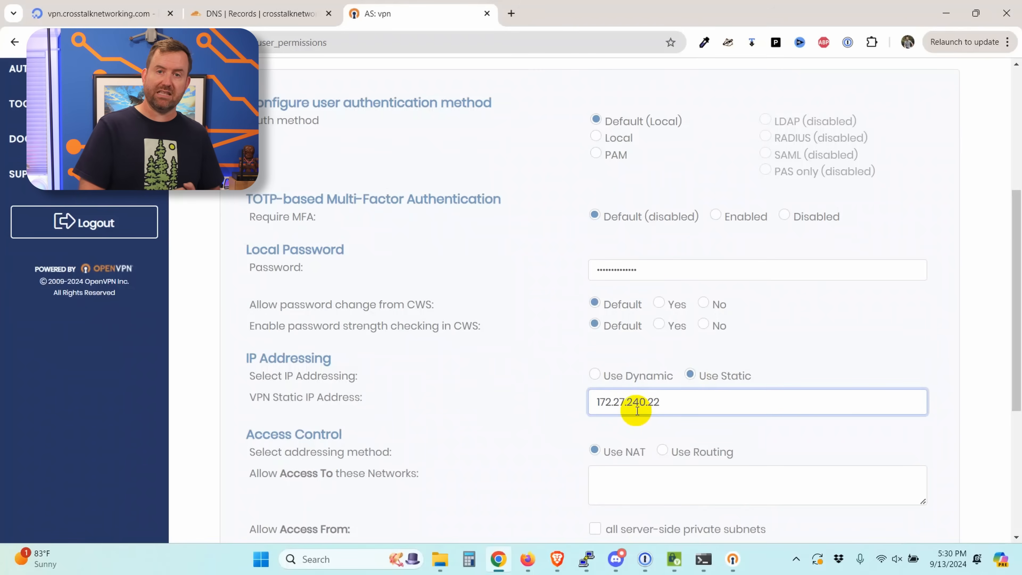
left_click(492, 352)
- Set slateax's access control to routing and allow access to 172.27.224.0/20, 172.27.240.0/20 and 192.168.22.0/24
scroll(492, 353, "down", 4)
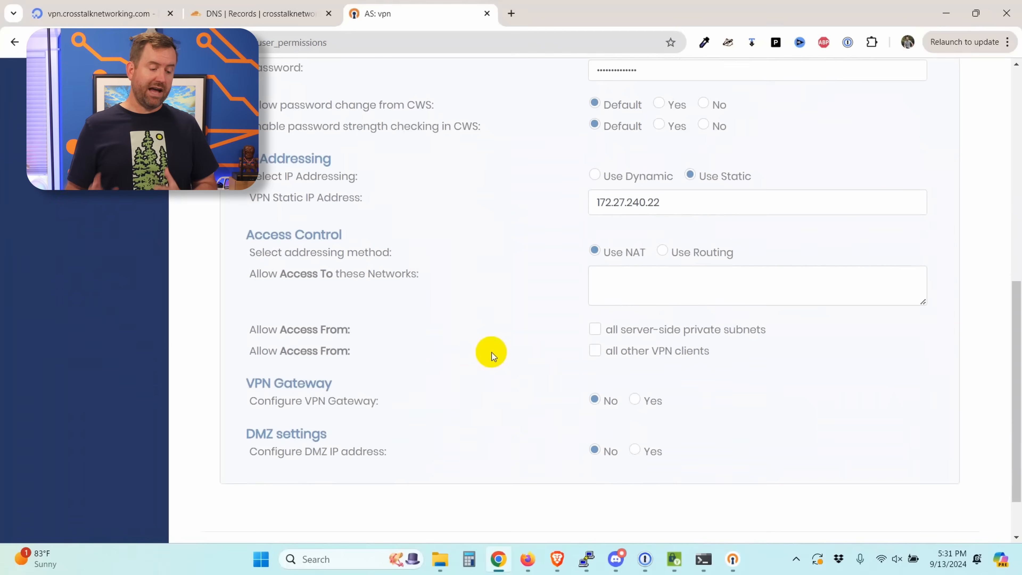
left_click(662, 250)
left_click(666, 283)
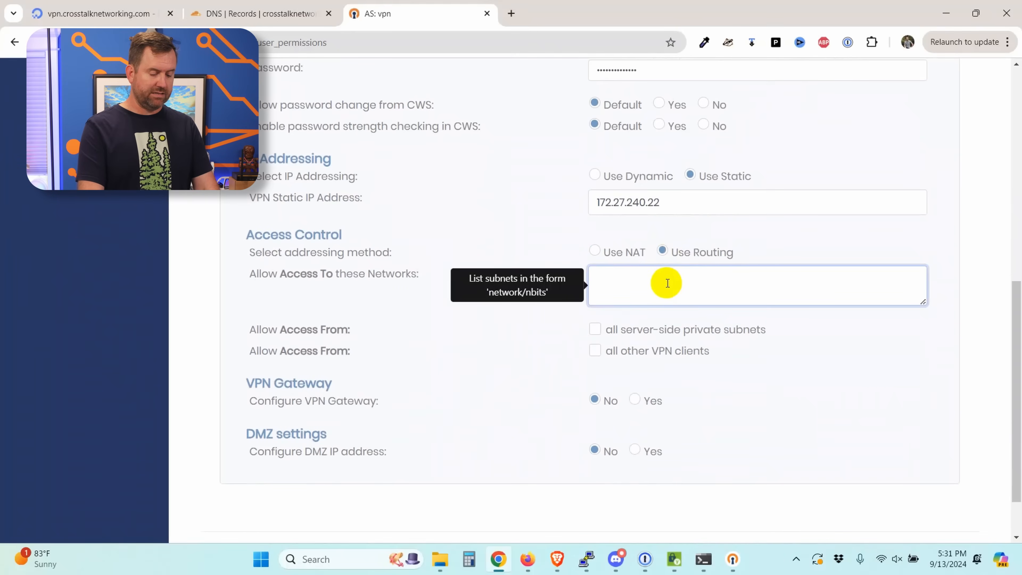
type("172.27.224.0/20 172.27.240.0/20")
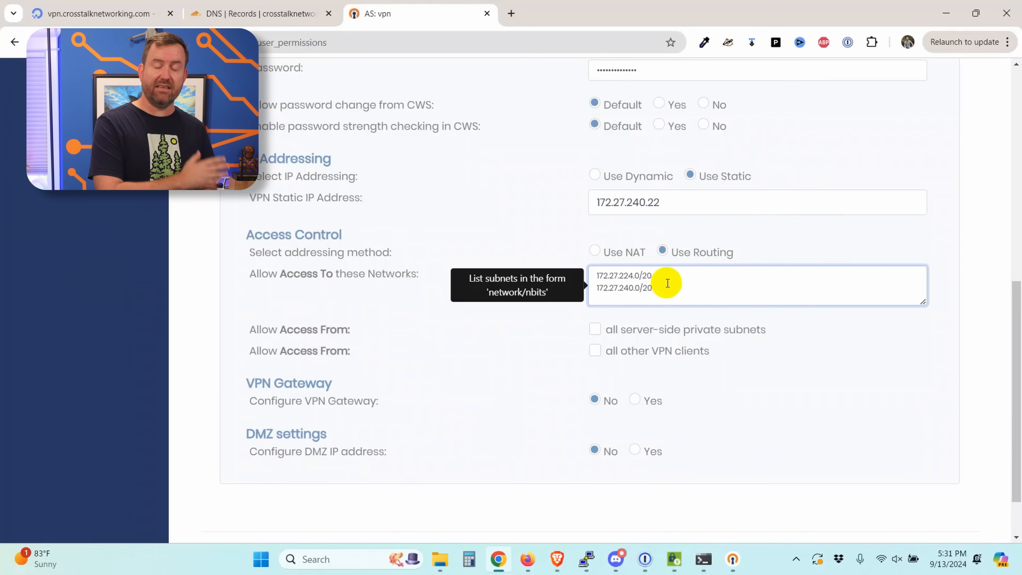
key("Return")
type("192.168.22.0/24")
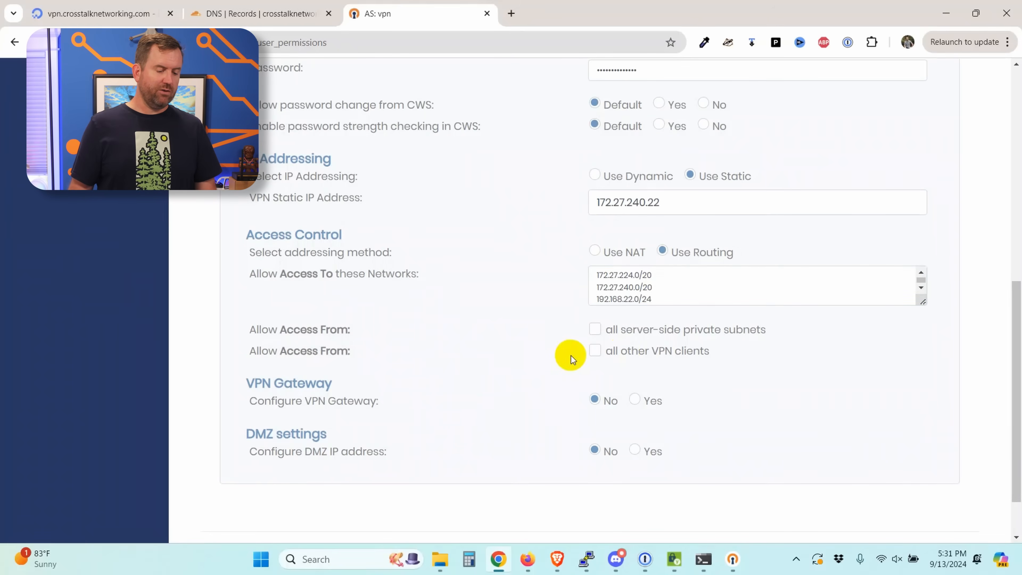
- Allow slateax access from all server-side private subnets and all other VPN clients, and configure it as VPN gateway for 192.168.22.0/24
left_click(595, 330)
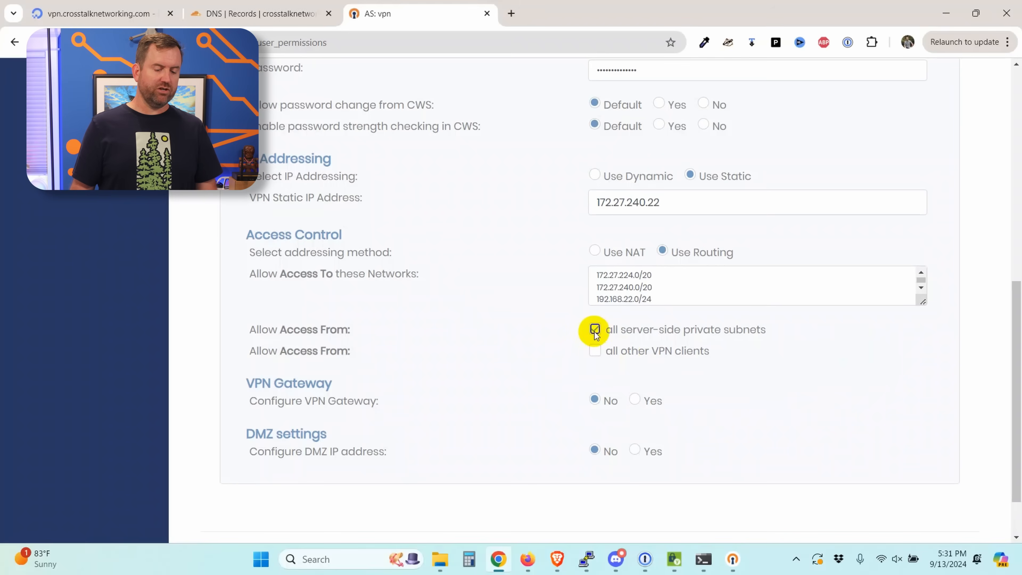
left_click(595, 351)
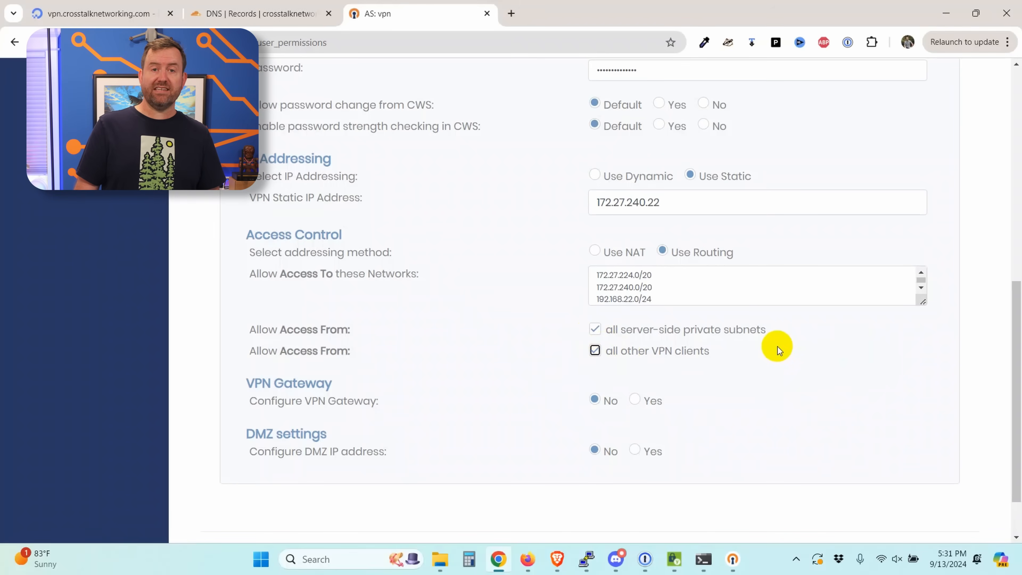
left_click(635, 399)
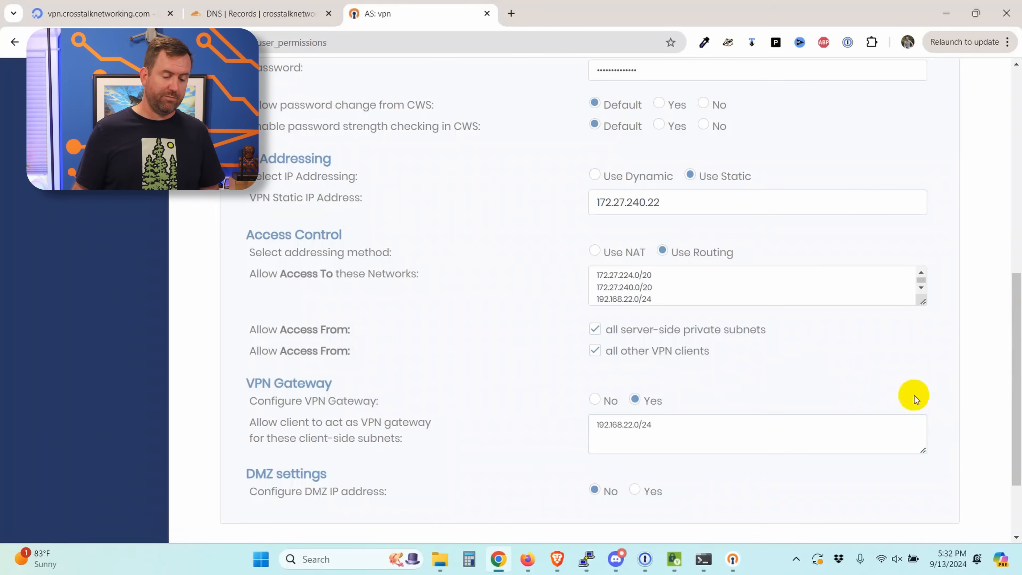
- Save the slateax user permissions and apply the changes to the running server
scroll(491, 449, "down", 3)
left_click(596, 508)
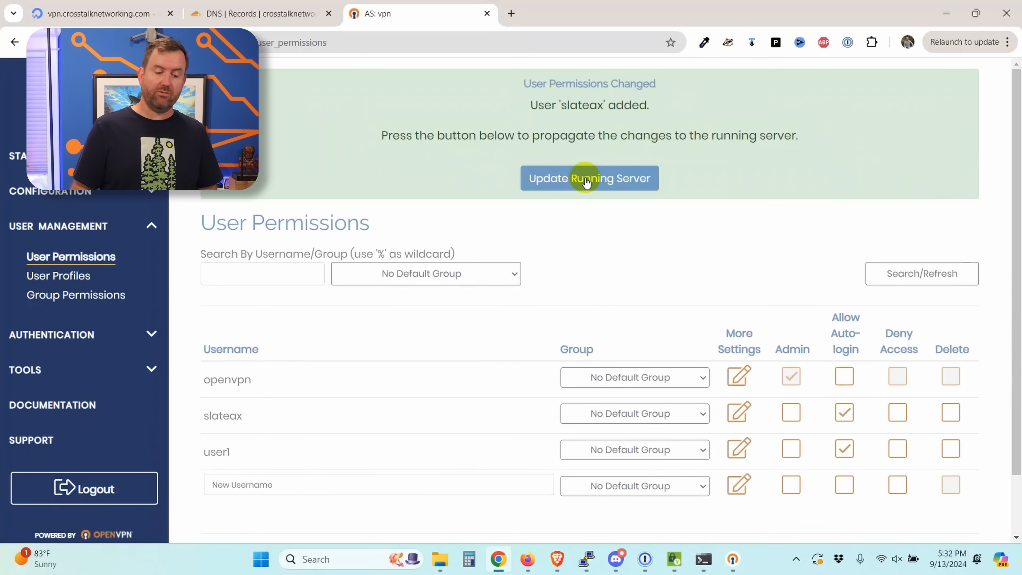
left_click(586, 182)
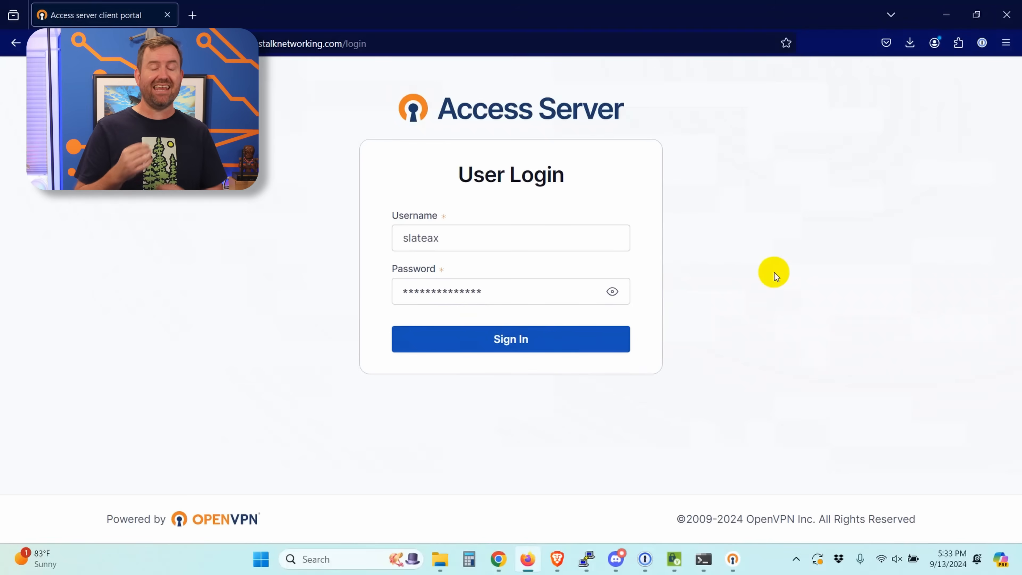
- Switch to Firefox, sign in to the Access Server client portal as slateax, and download the connection profile for OpenVPN for Linux
left_click(507, 340)
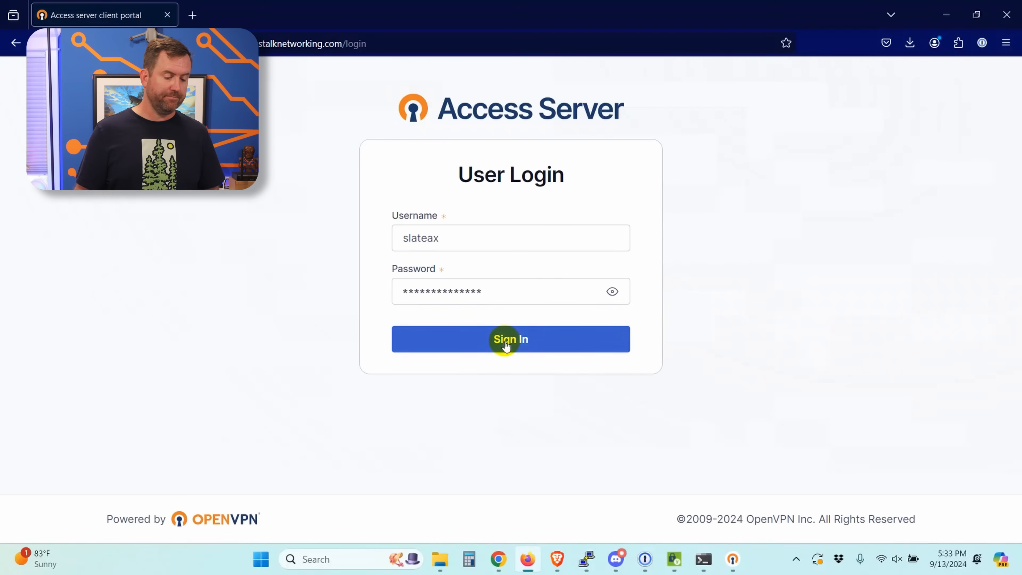
left_click(354, 376)
left_click(364, 289)
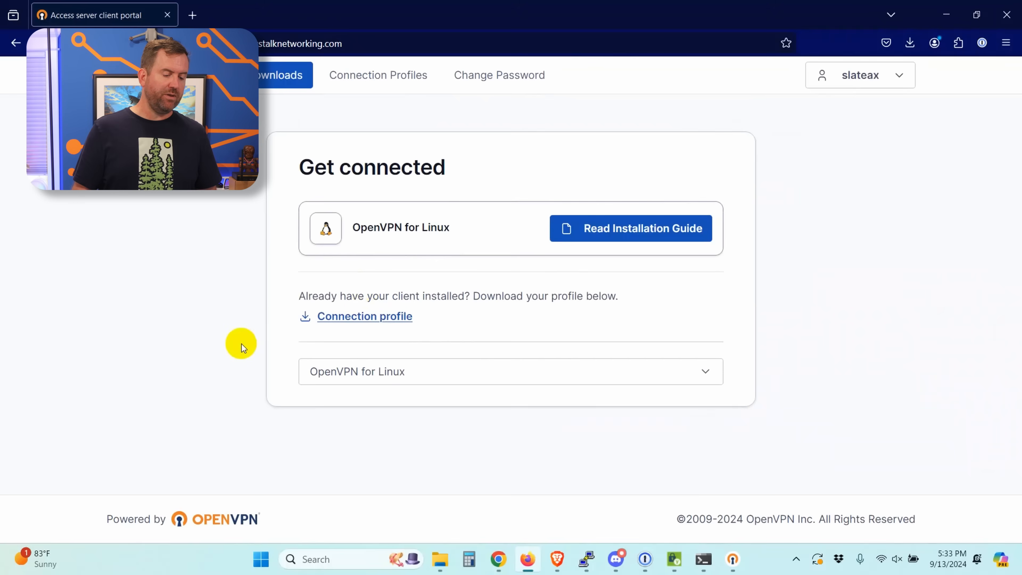
left_click(363, 322)
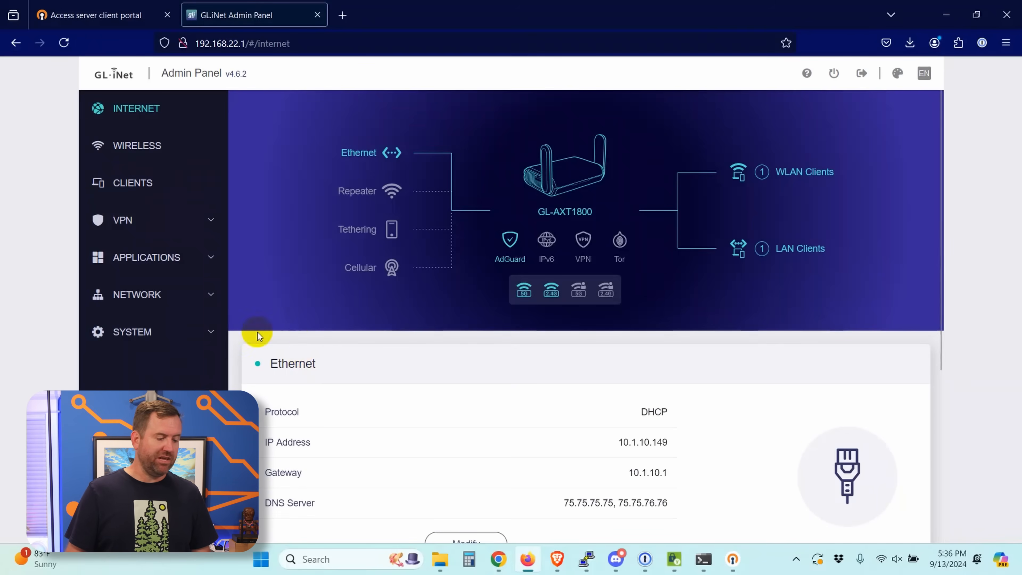
- In the GL.iNet router's admin panel, create the OpenVPN client group vpn.crosstalknetworking.com and apply the slateax auto-login profile to it
left_click(124, 225)
left_click(137, 282)
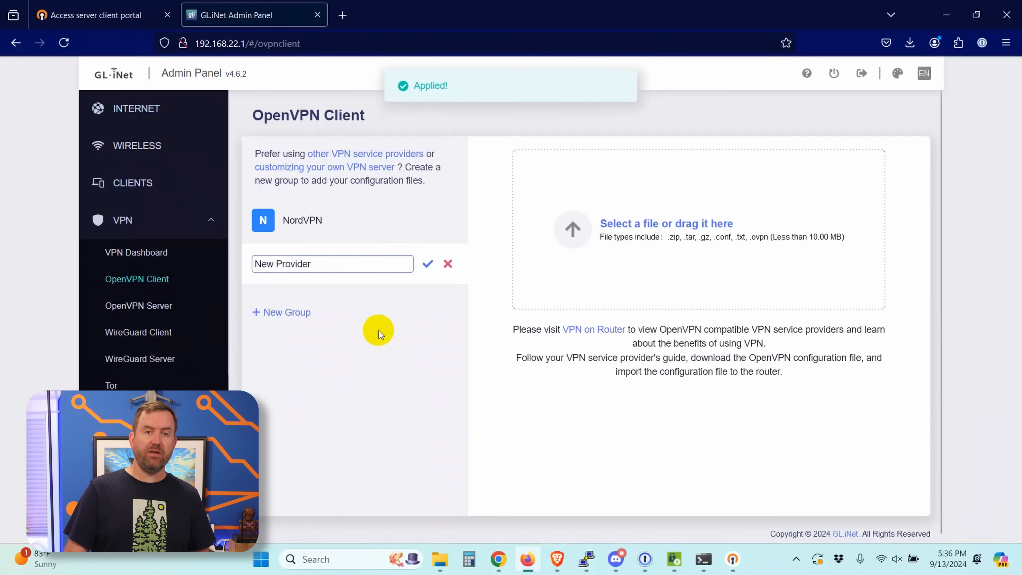
left_click_drag(322, 263, 207, 261)
type("vpn")
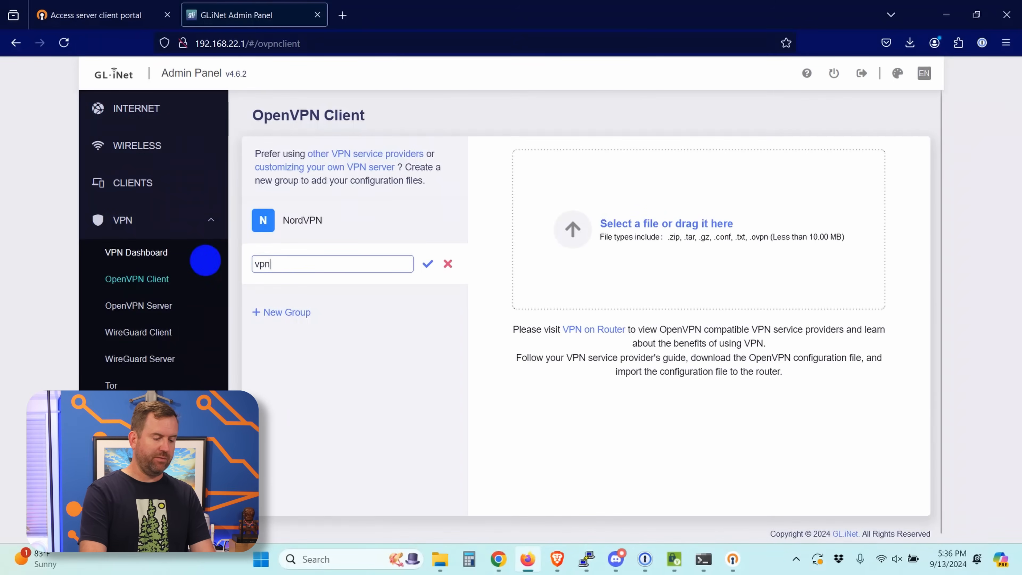
type(".crosstalknetworking.com")
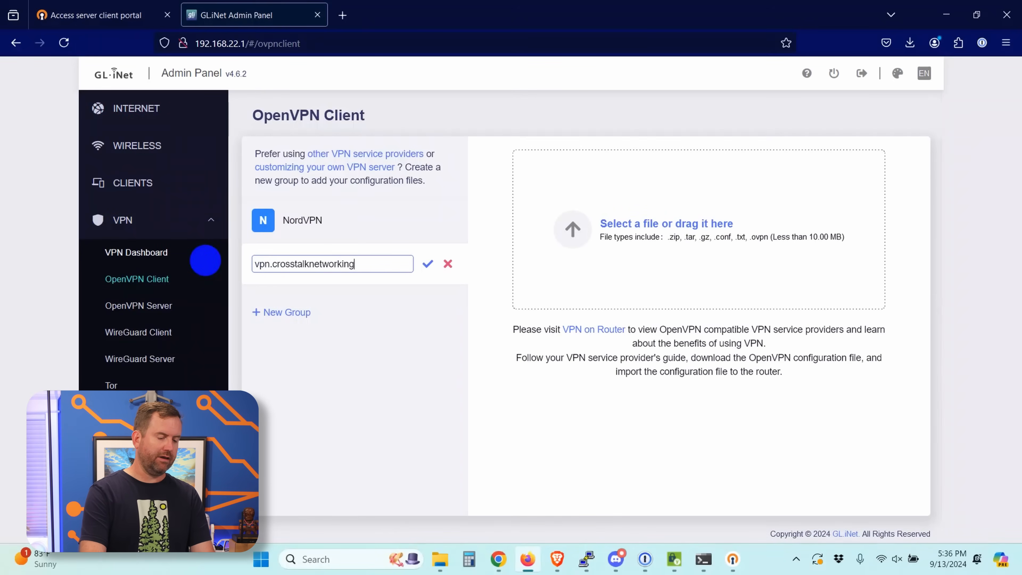
key("Return")
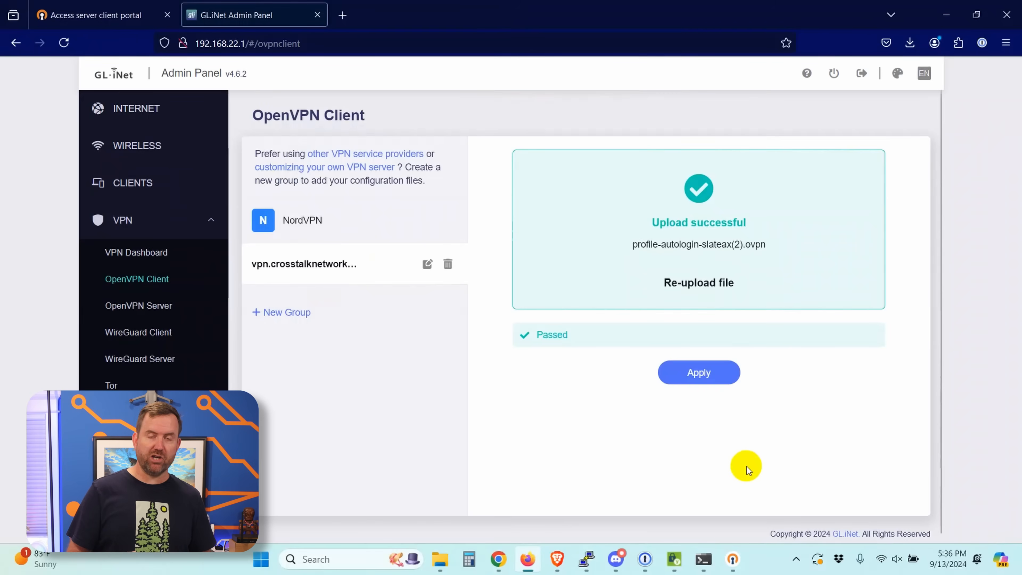
left_click(700, 373)
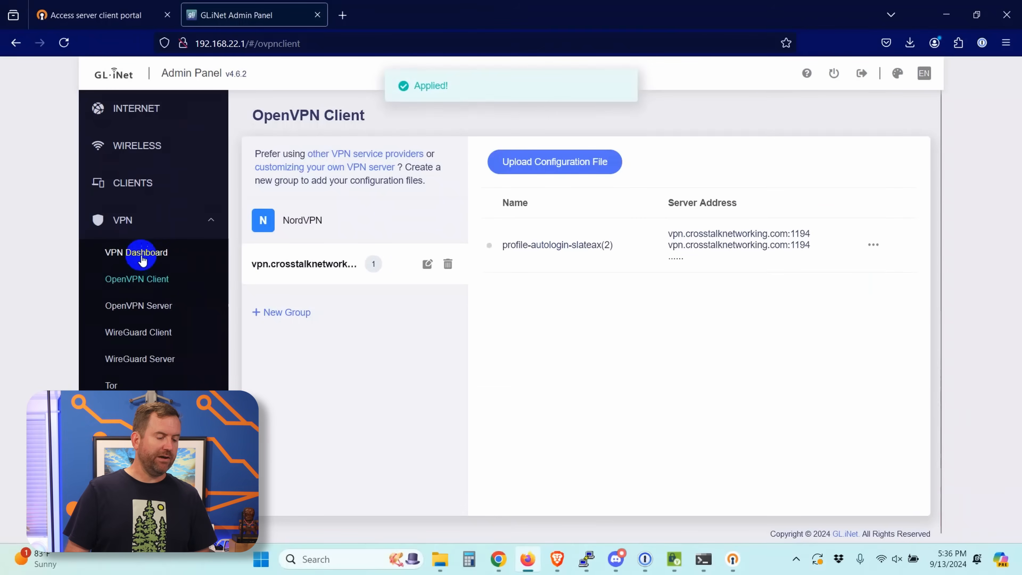
- Enable Remote Access LAN in the router's OpenVPN client options and turn on the slateax VPN connection
left_click(136, 253)
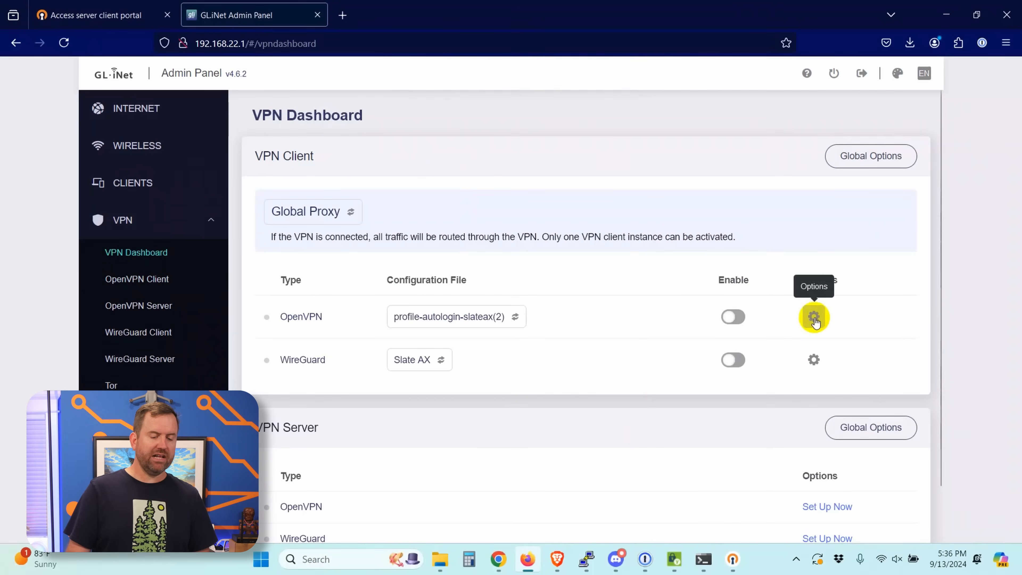
left_click(813, 317)
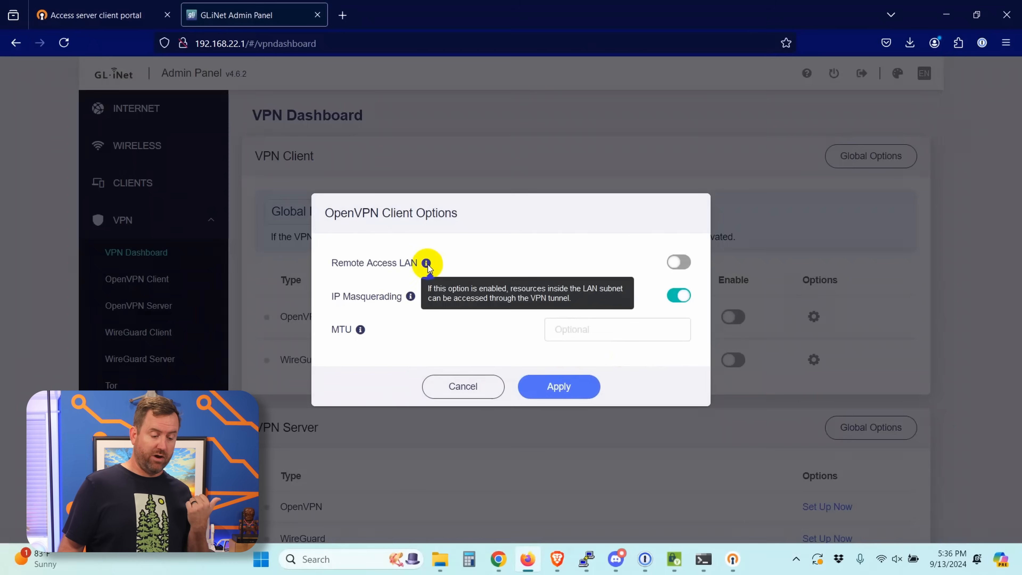
left_click(678, 262)
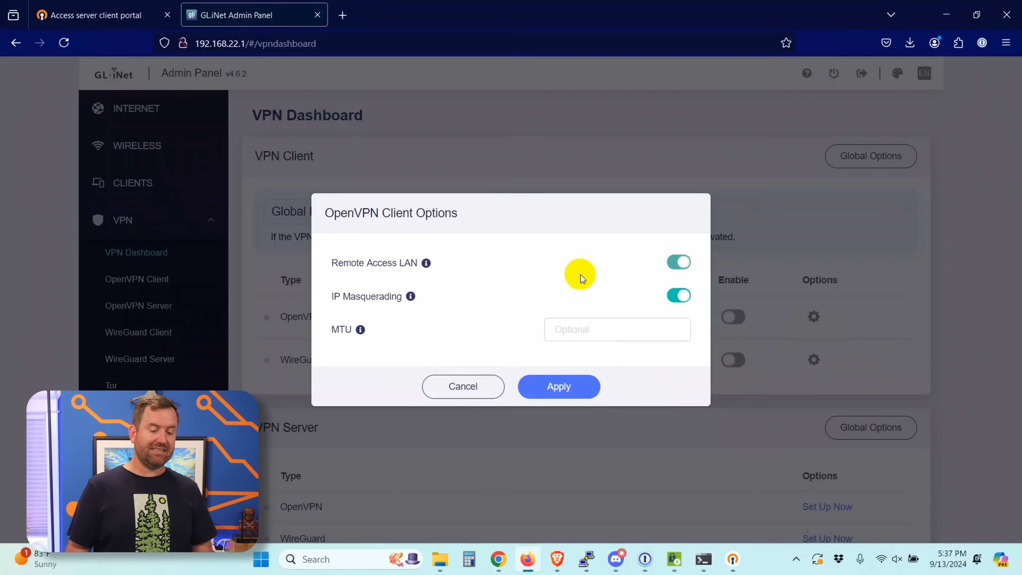
mouse_move(428, 263)
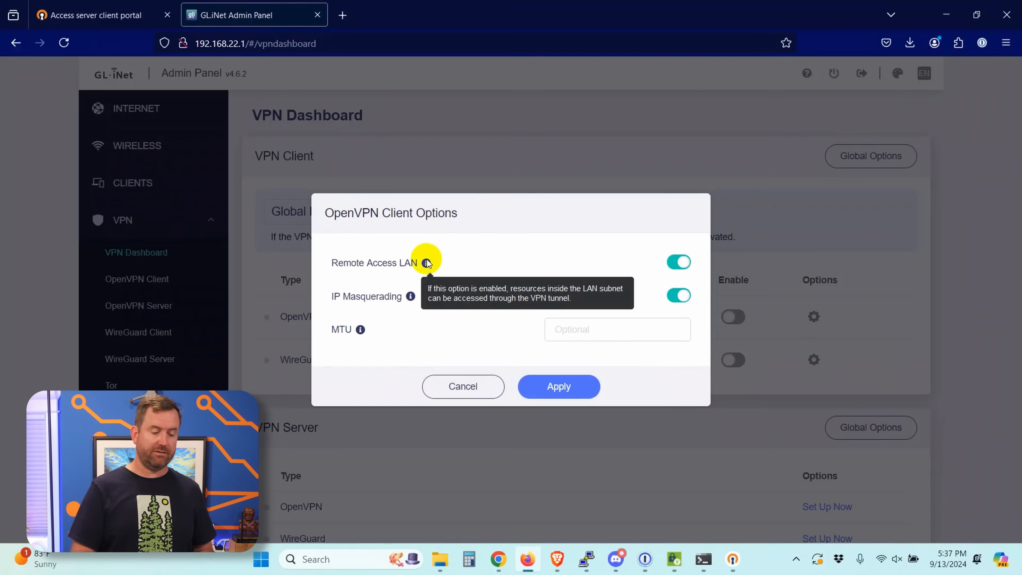
left_click(558, 385)
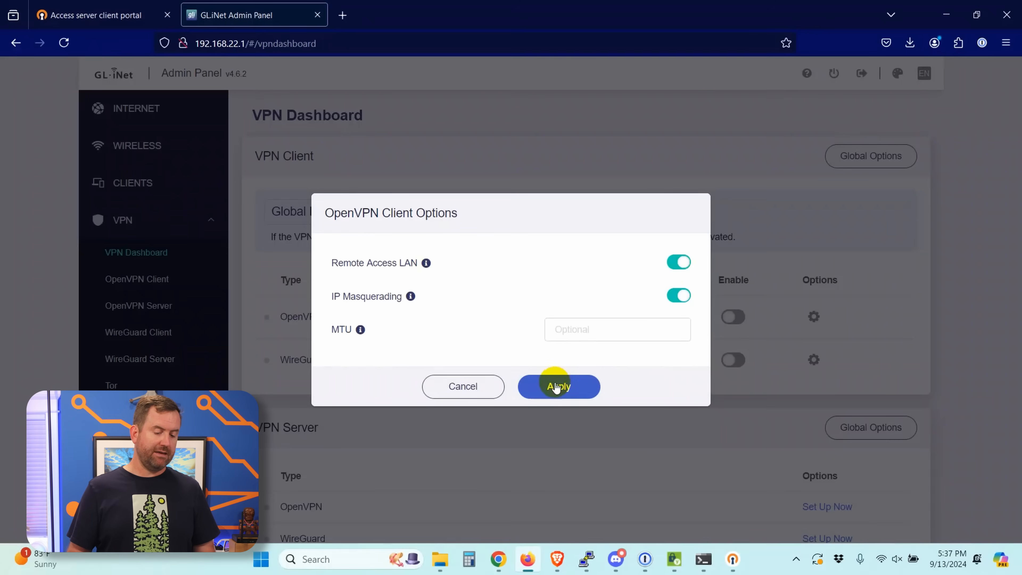
left_click(735, 324)
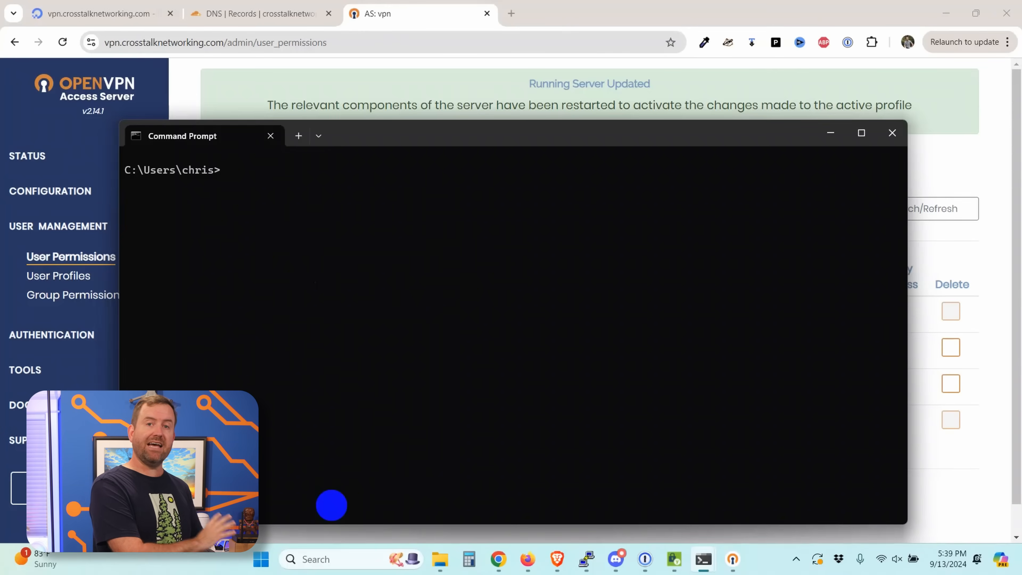
- Test the routed VPN access by pinging 192.168.22.1 from Command Prompt and running the OpenSpeedTest at 192.168.22.239:3000 in Chrome
type("ping 192.168.22.1")
key("Return")
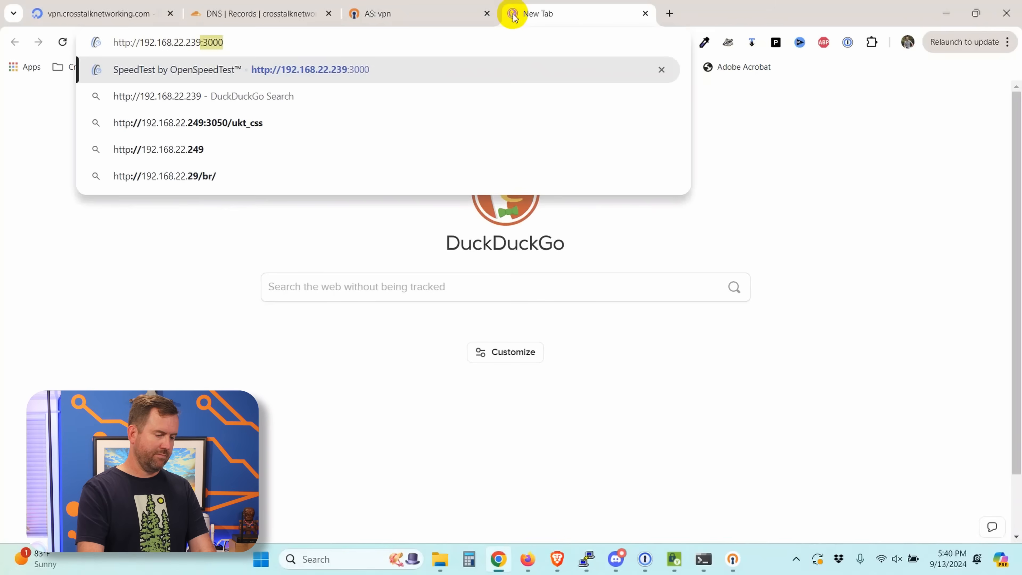
key("Return")
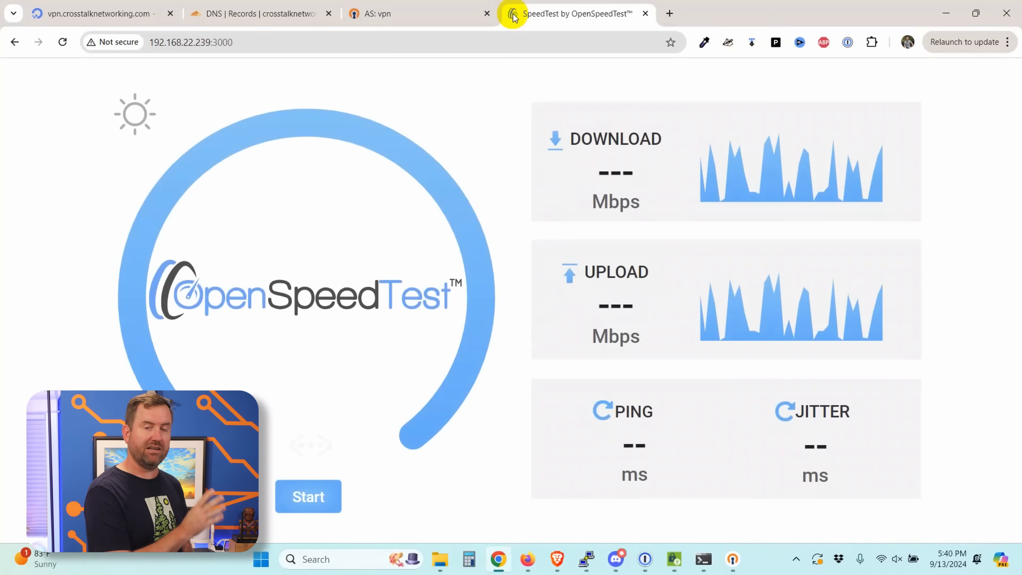
left_click(306, 497)
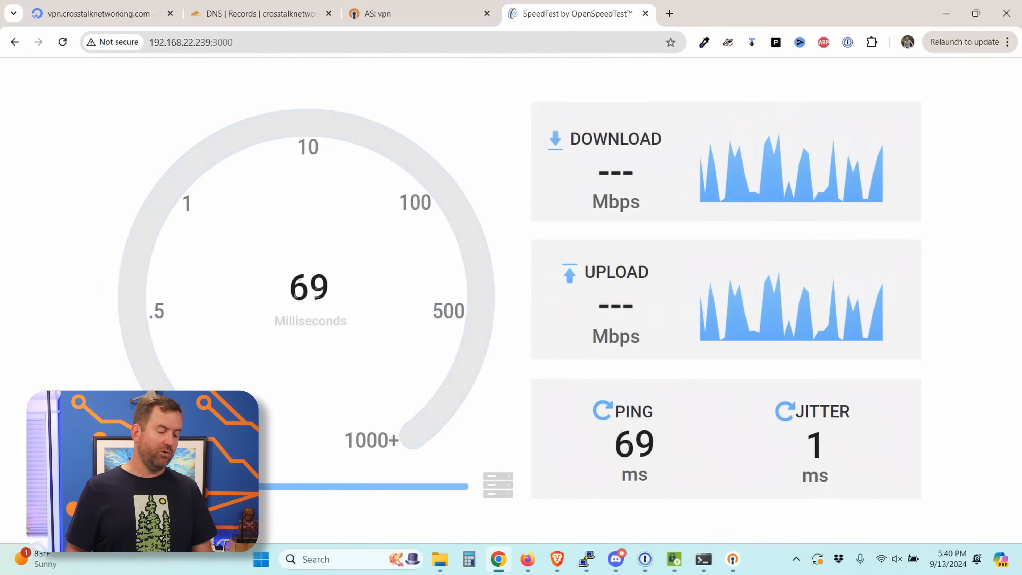